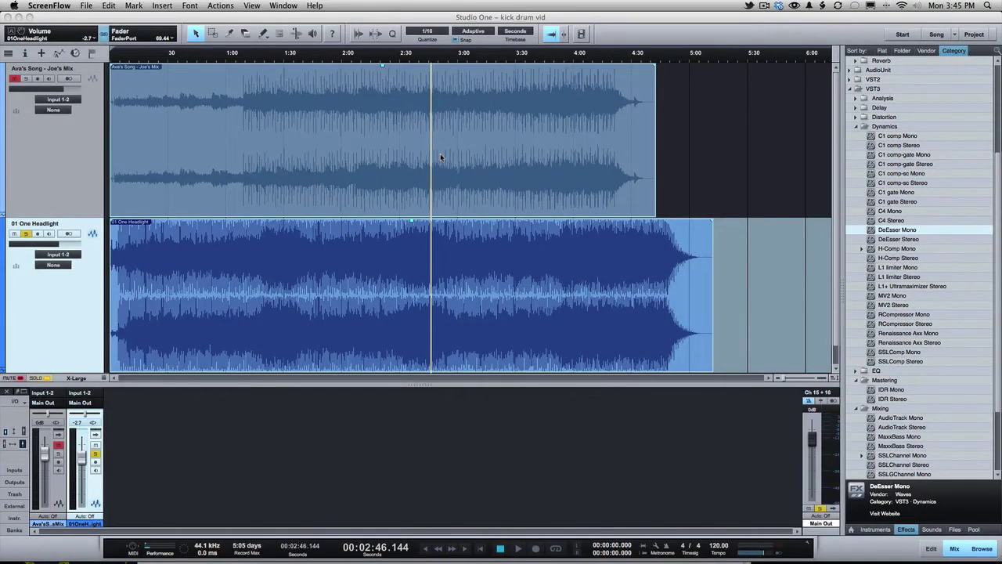
- Switch to Studio One to show the 'kick drum vid' song with both tracks
key(super+Tab)
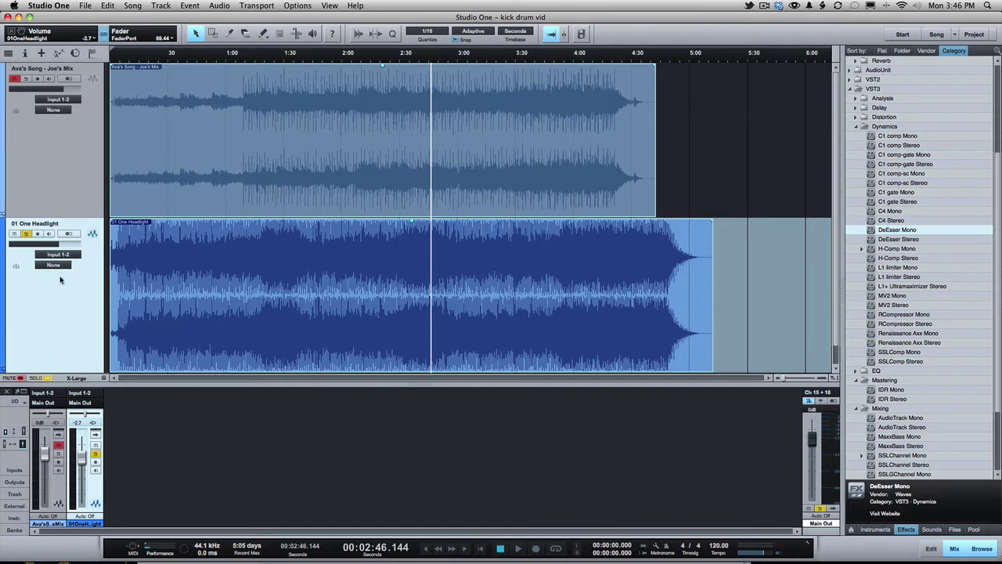
- Mute the 01 One Headlight reference, zoom the timeline, and play the own mix from 2:45
click(26, 233)
click(26, 233)
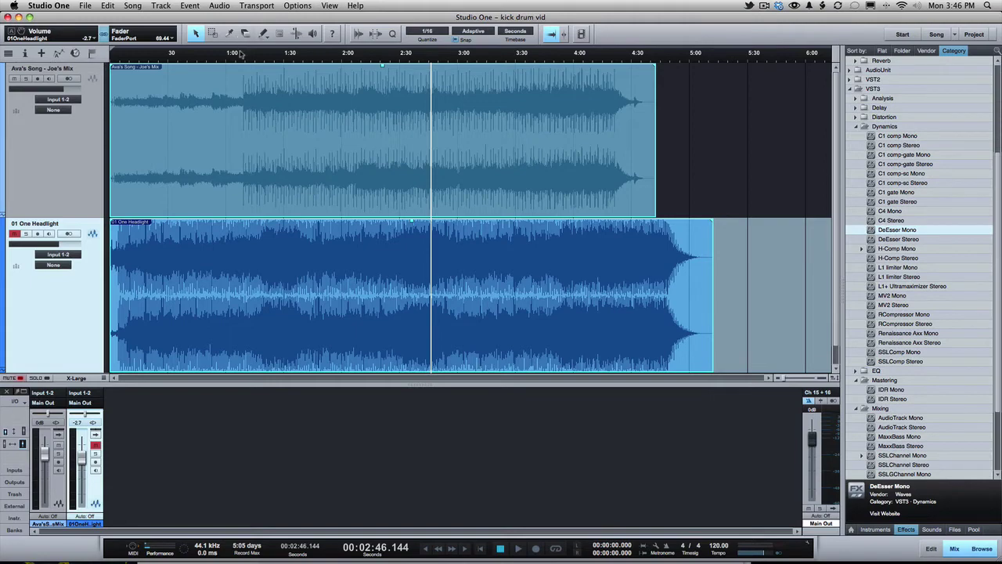
drag(240, 54, 241, 57)
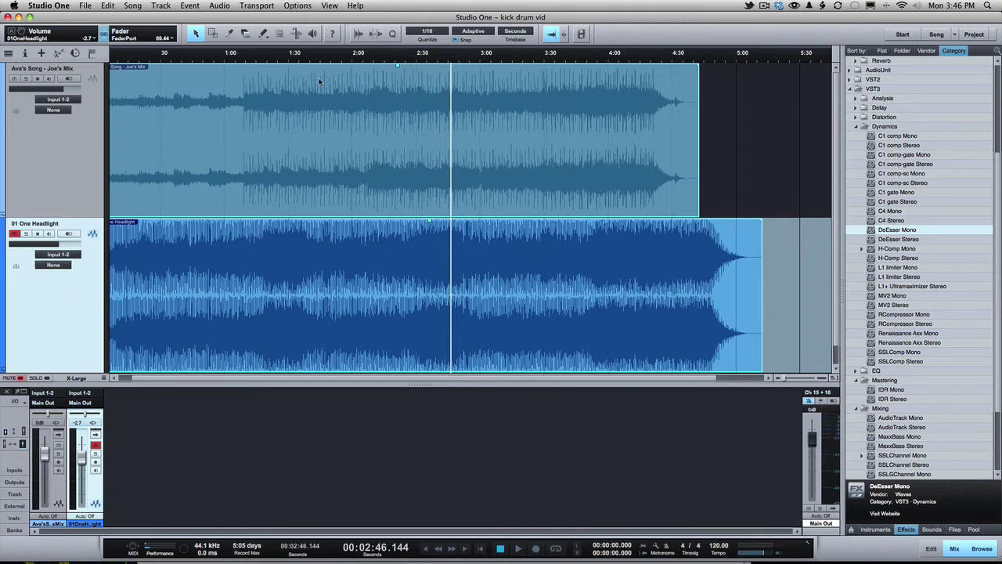
mouse_move(249, 56)
mouse_down()
mouse_move(242, 125)
mouse_move(247, 57)
mouse_up()
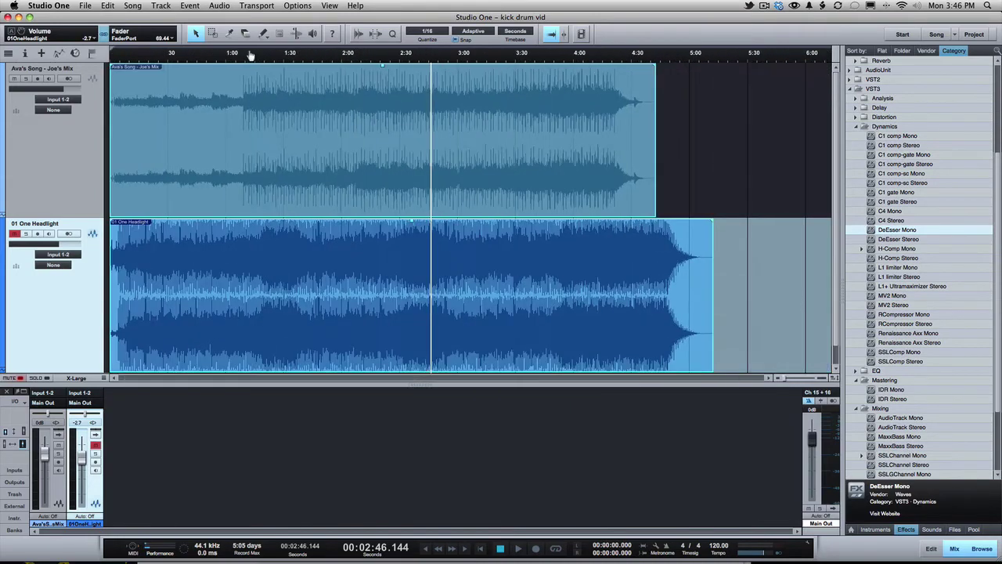
click(240, 54)
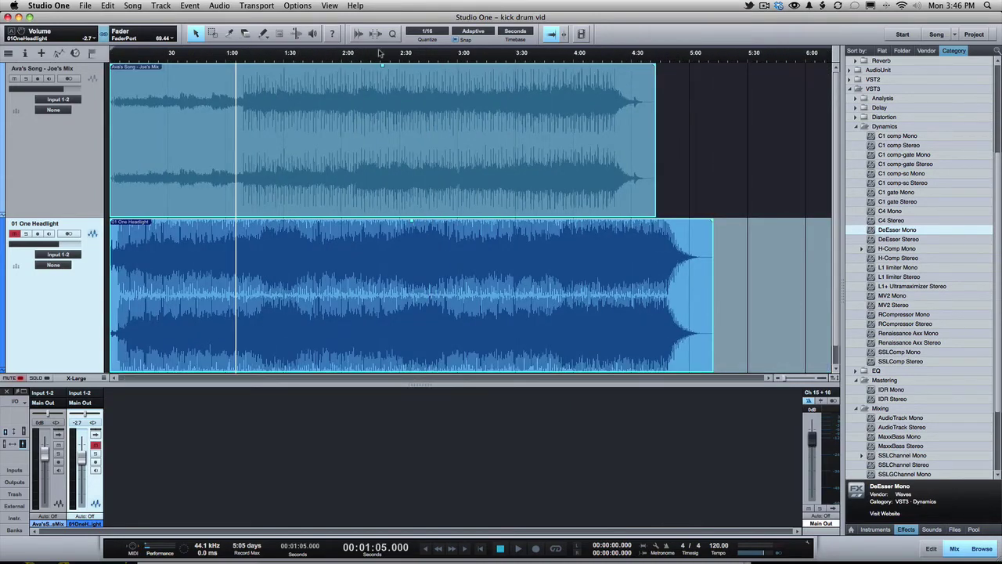
click(427, 60)
key(space)
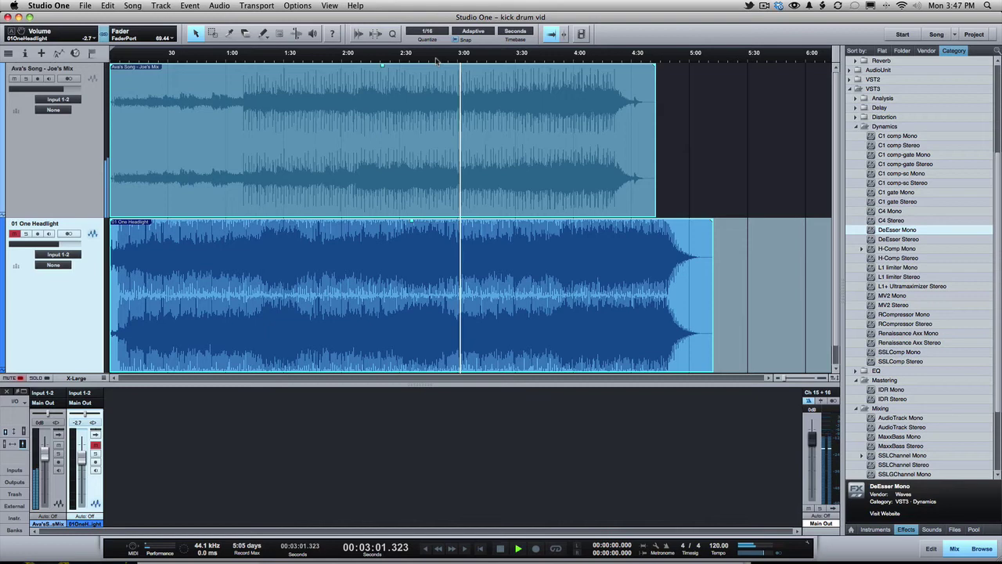
- Stop playback so the playhead returns to 2:45
key(space)
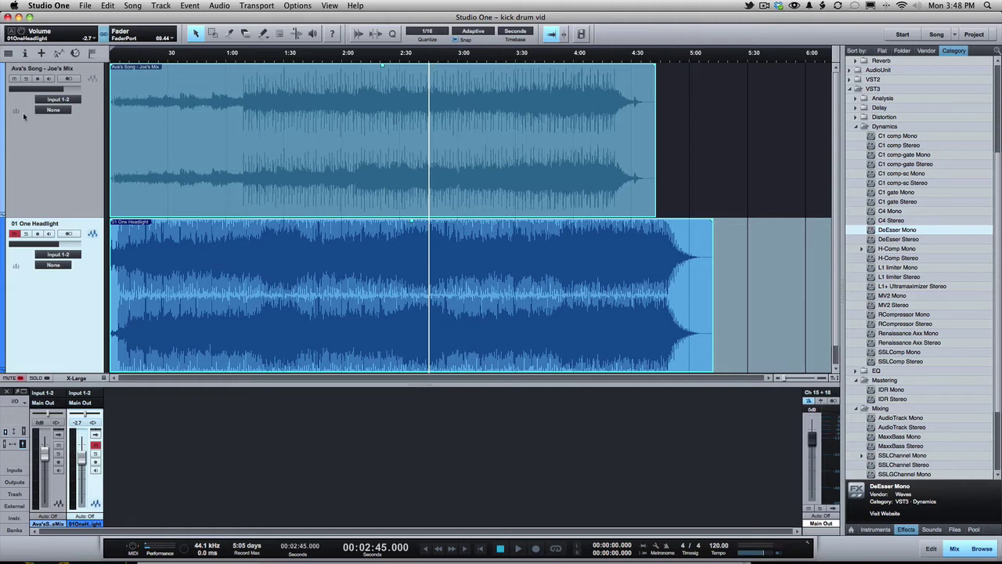
- Solo 01 One Headlight and audition it from 0:04, stopping back at 0:04
click(26, 234)
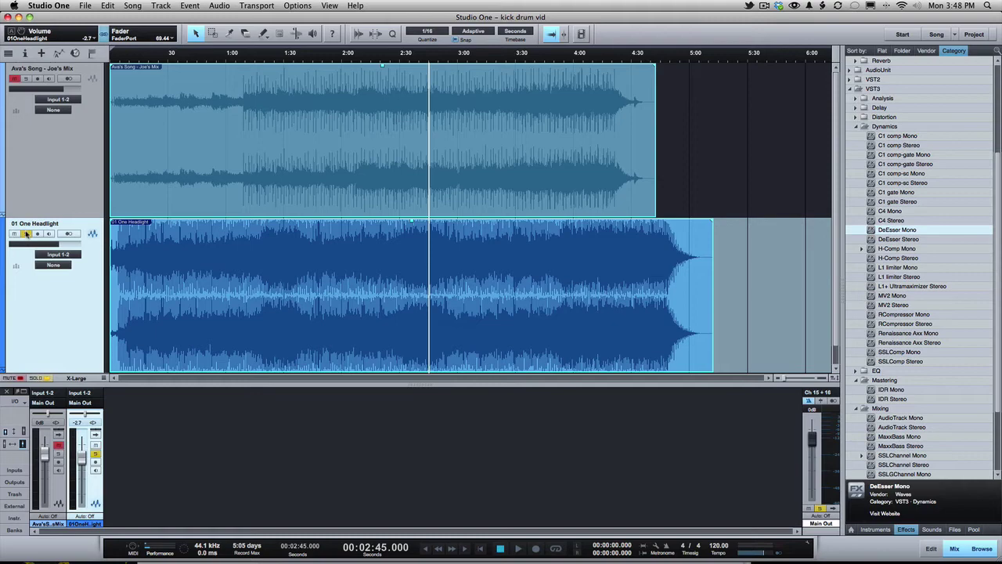
click(118, 55)
scroll(118, 55, up, 5)
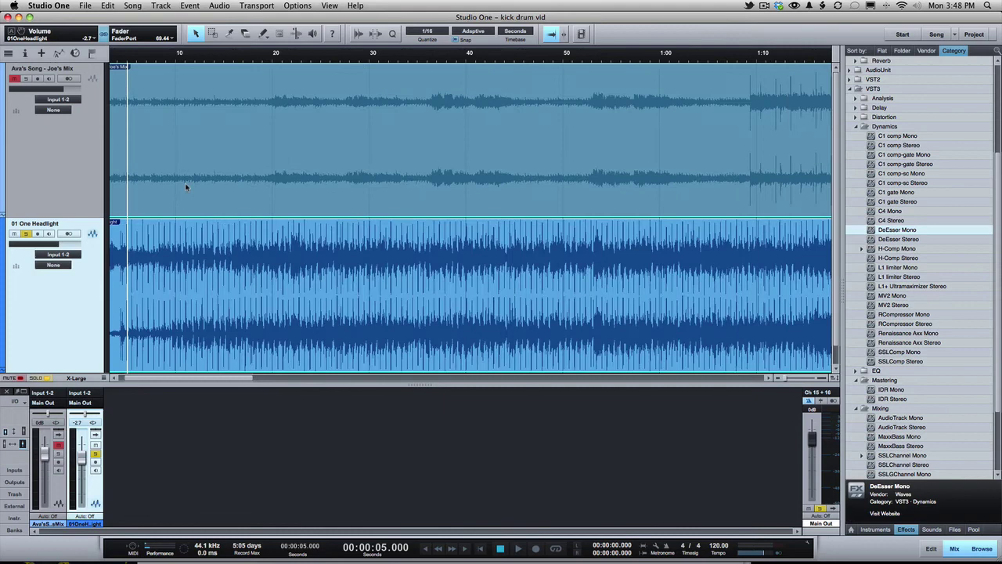
click(144, 57)
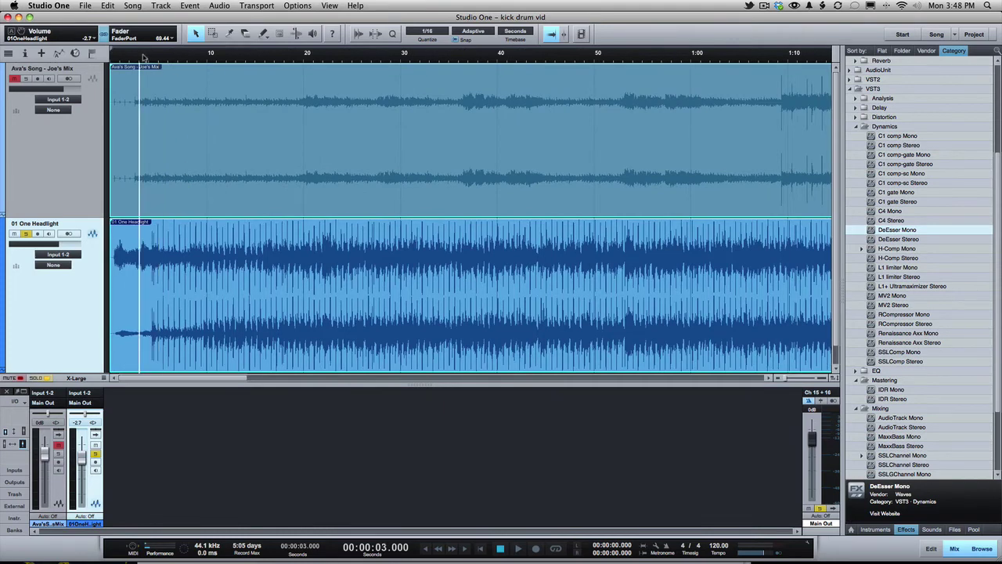
click(144, 56)
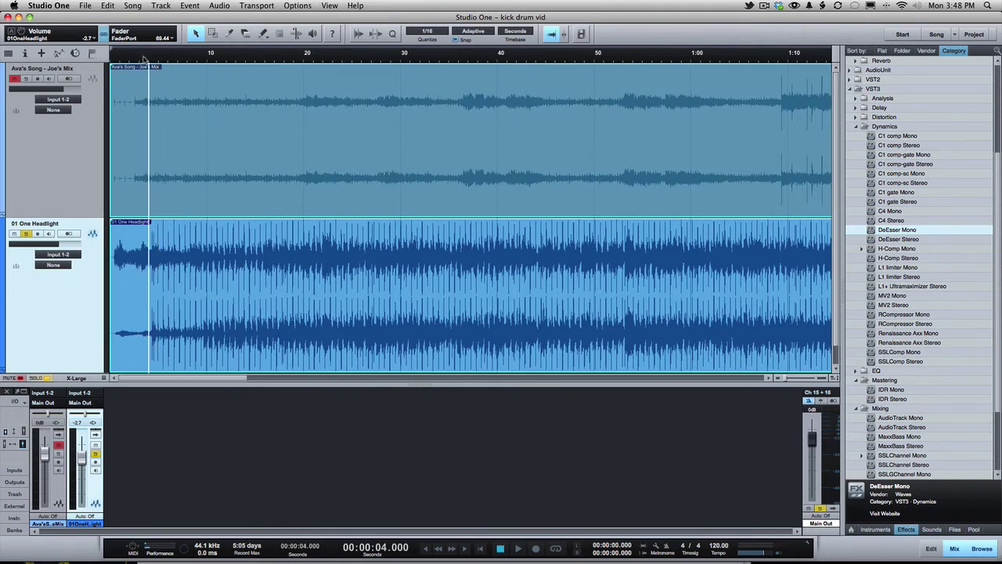
key(space)
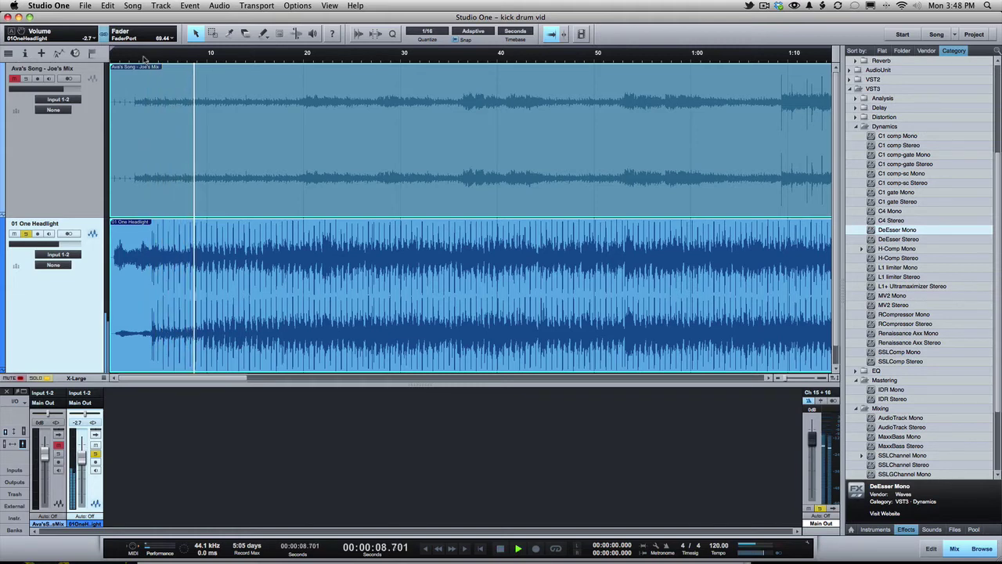
scroll(144, 59, down, 4)
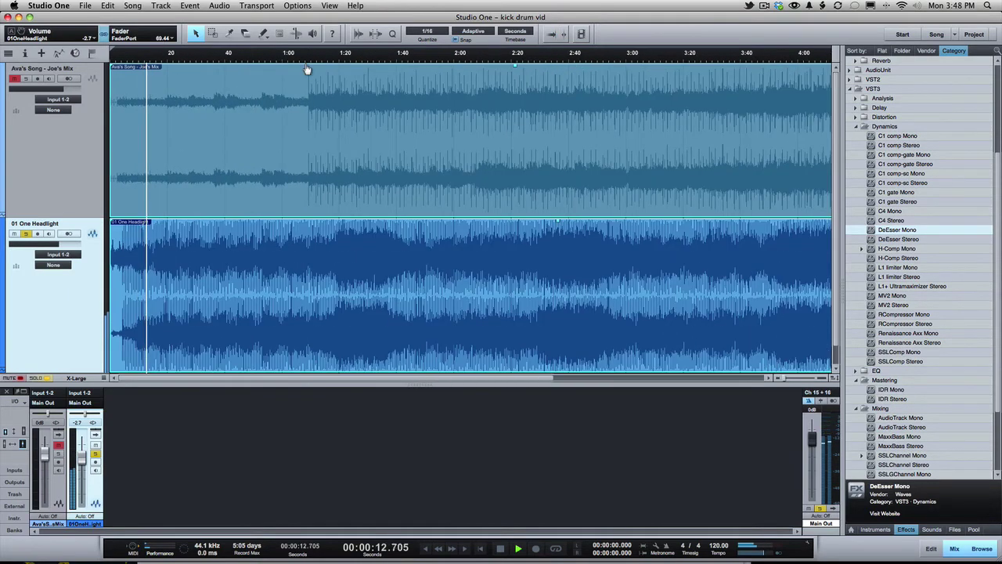
key(space)
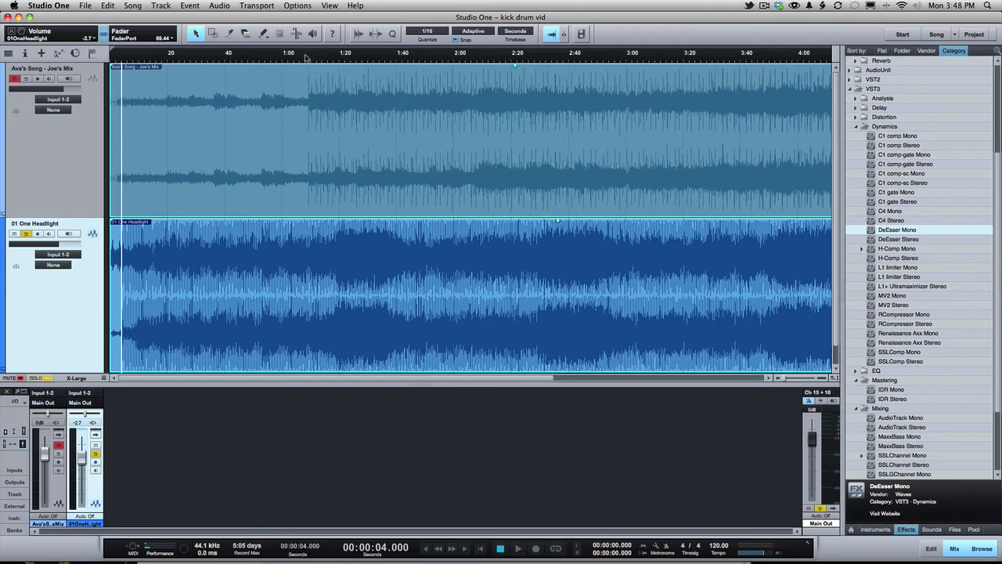
- Mute the reference and play the own mix from 1:08, restarting playback twice
click(306, 57)
click(26, 233)
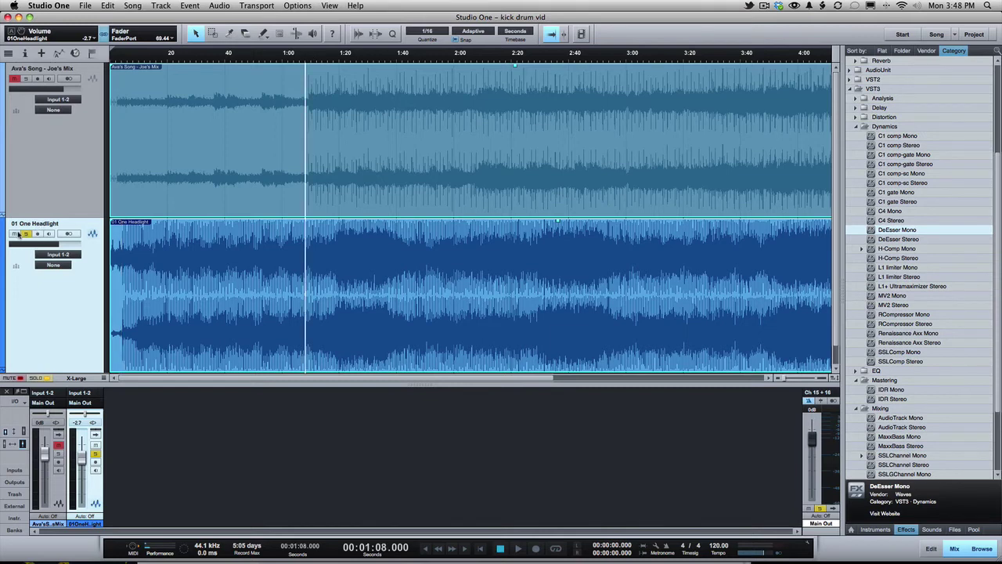
click(14, 234)
key(space)
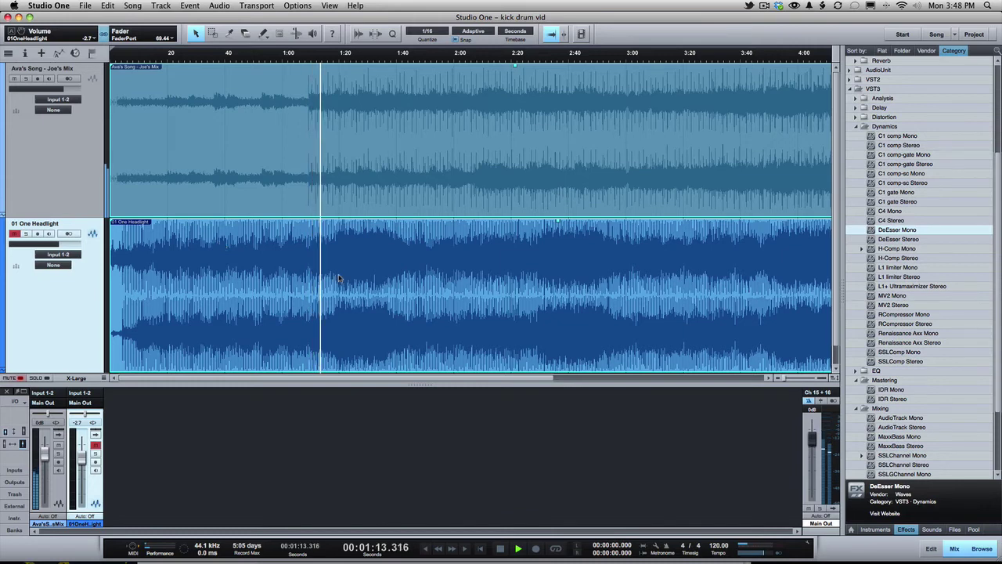
key(space)
key(space)
key(space)
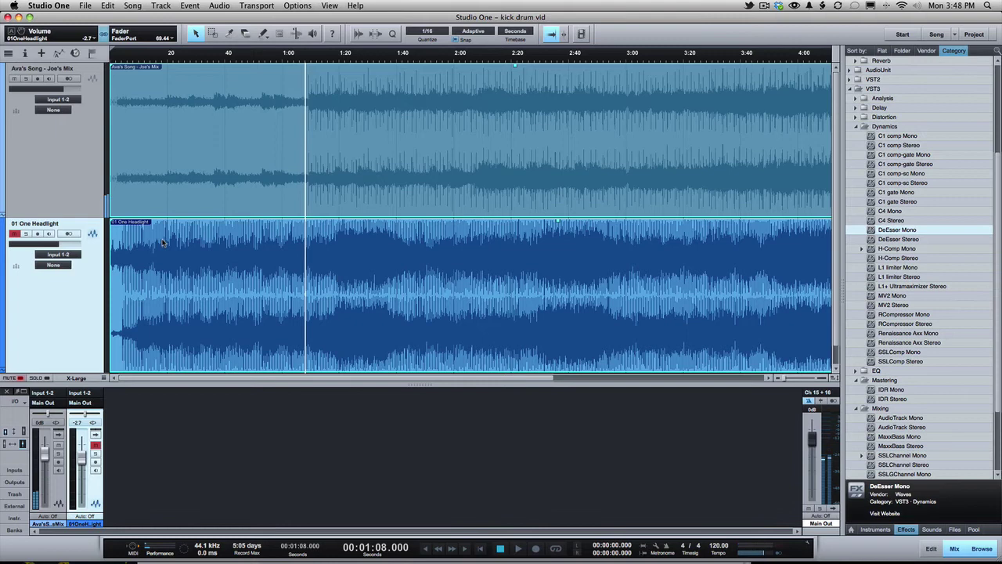
key(space)
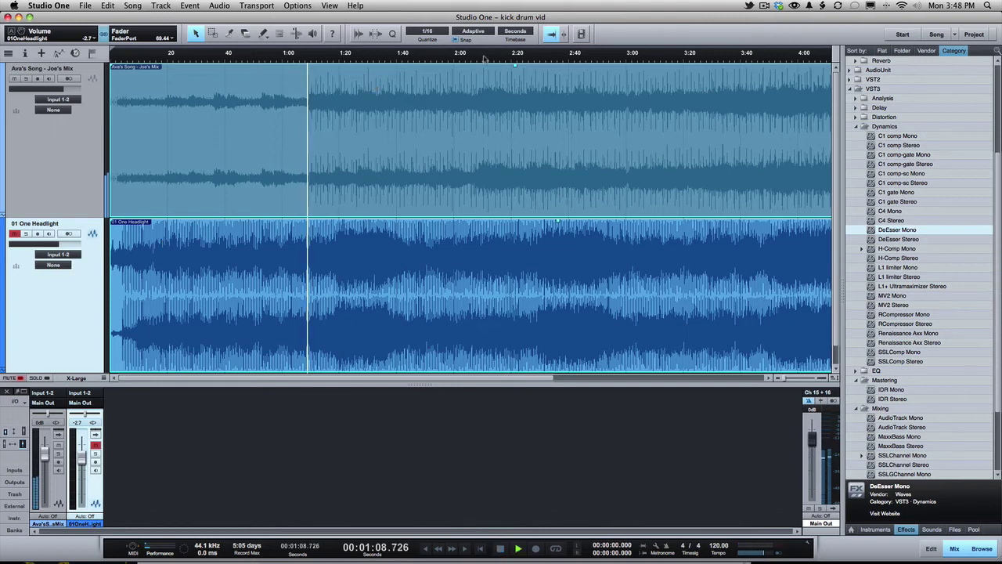
- Play from 2:57, alternating own mix and soloed reference, then stop with the reference soloed
click(578, 56)
click(619, 58)
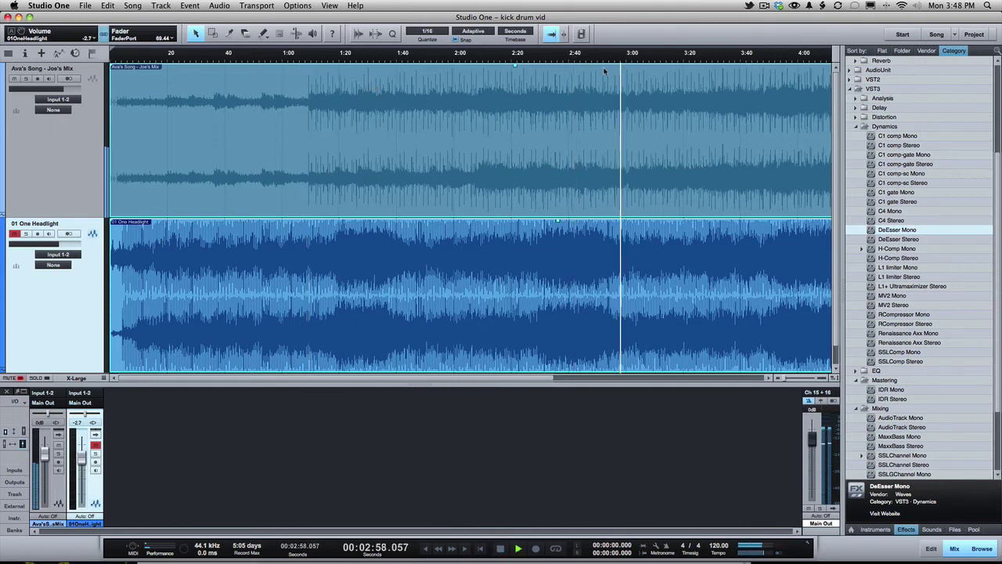
click(26, 233)
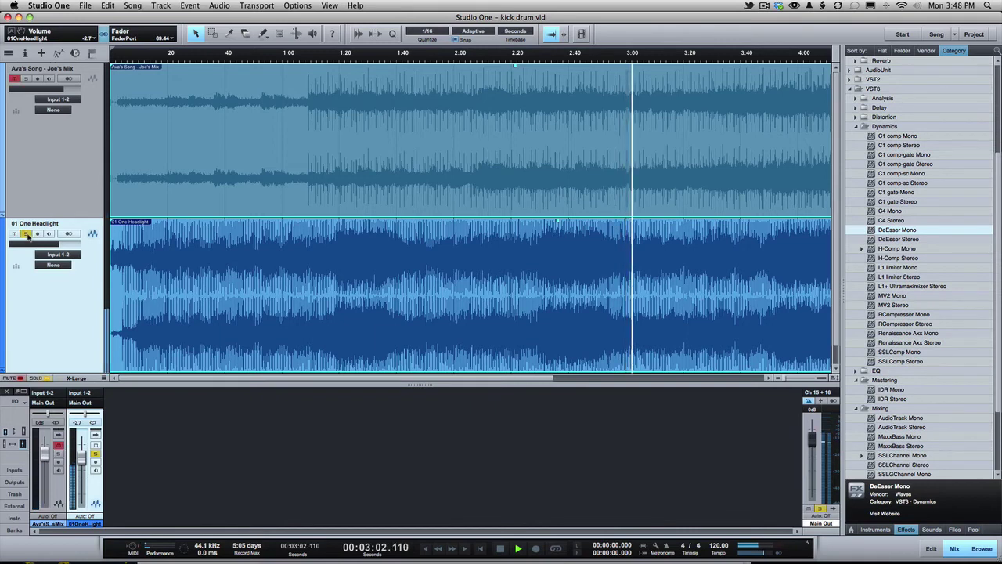
click(26, 233)
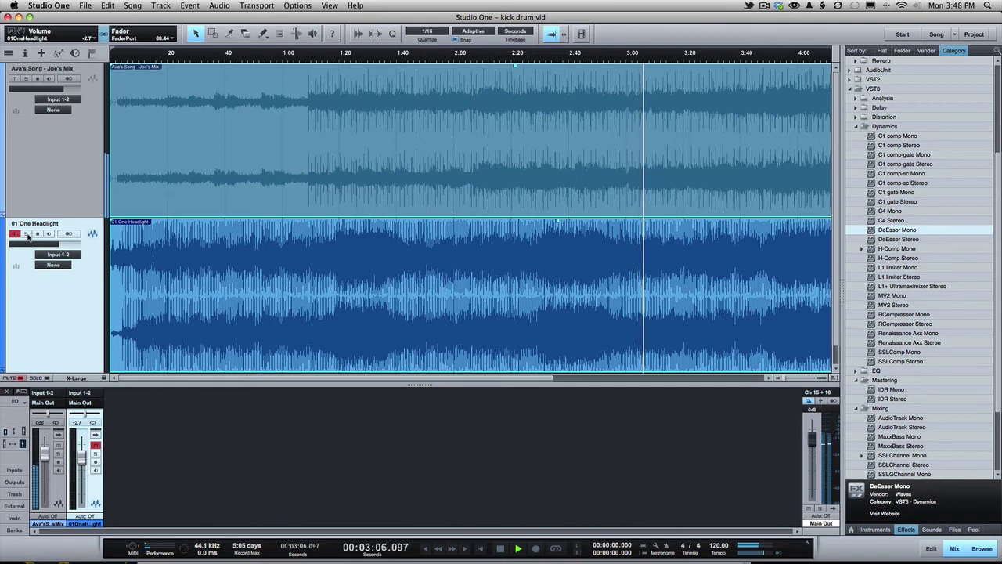
click(27, 233)
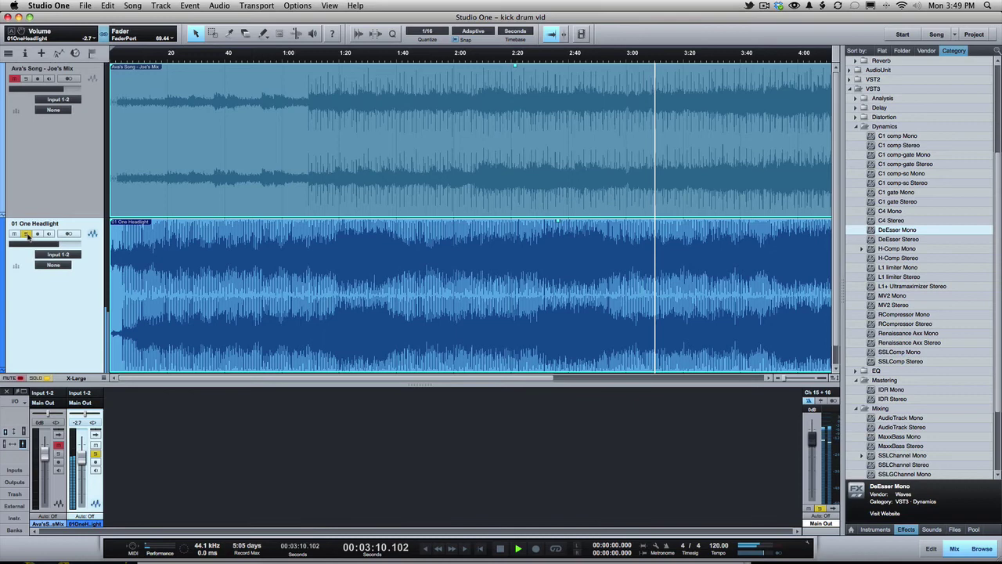
click(26, 233)
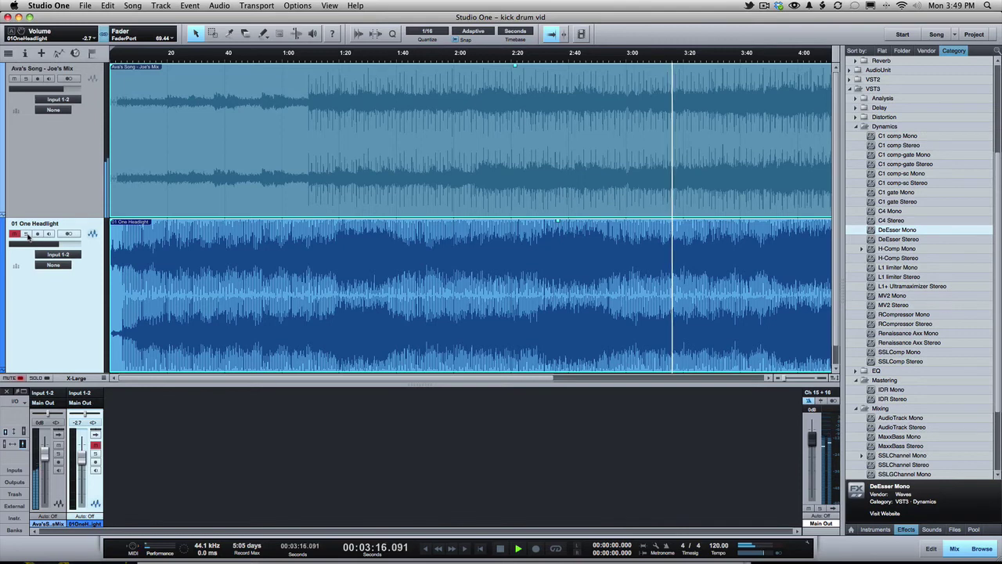
click(26, 233)
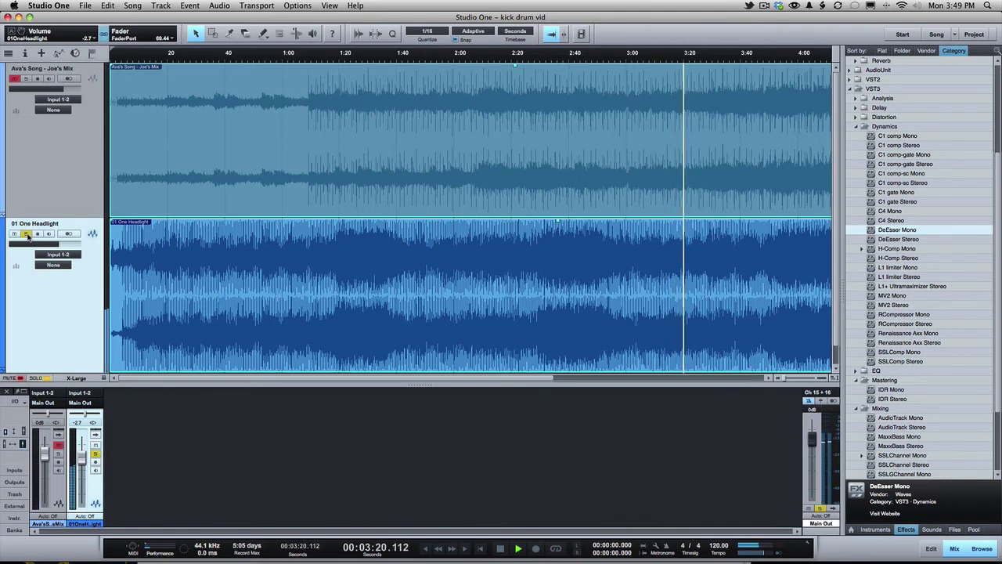
key(space)
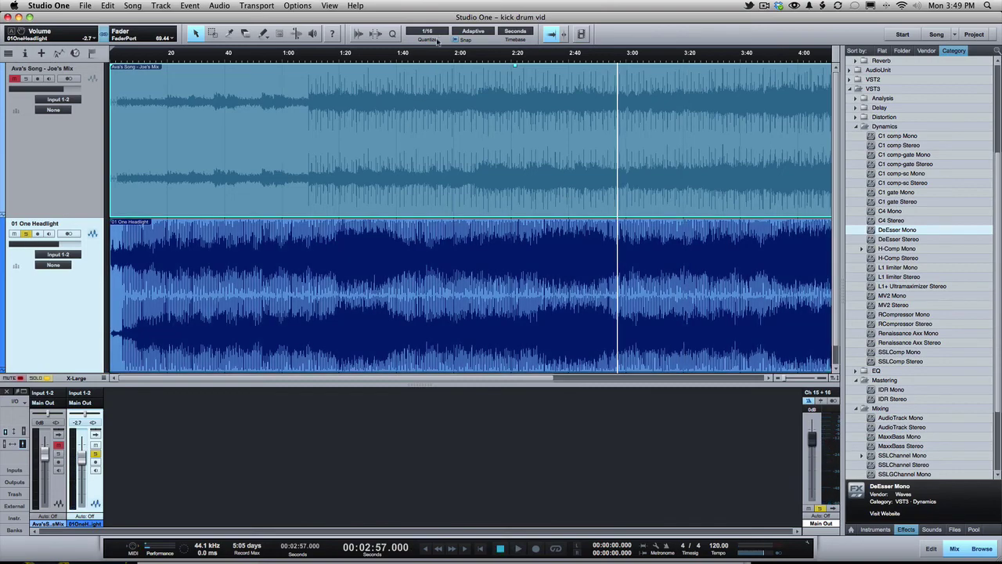
- Zoom in closely on the drum hits near 1:51, then zoom out slightly to see several beats
drag(431, 55, 407, 131)
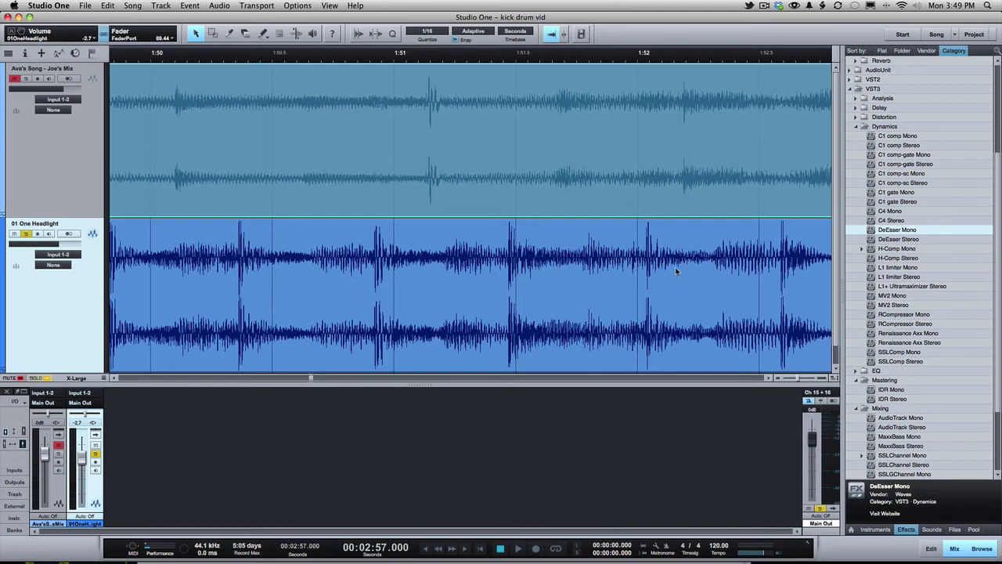
drag(438, 57, 437, 41)
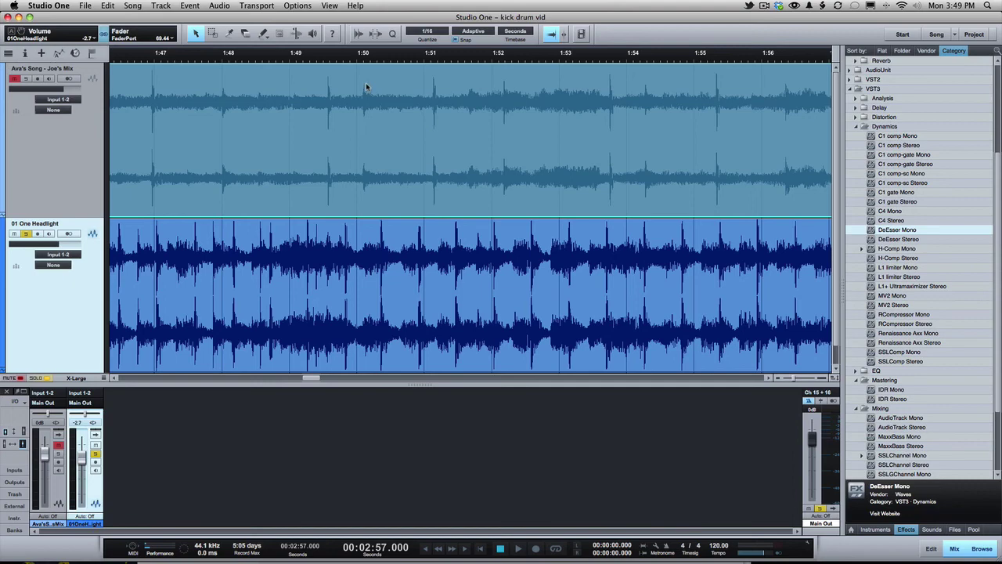
drag(364, 61, 364, 5)
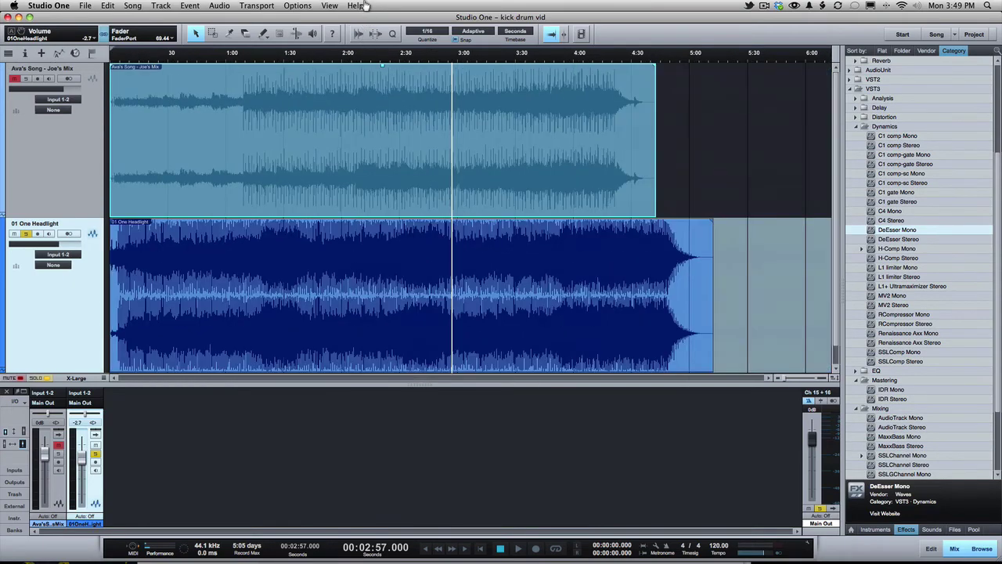